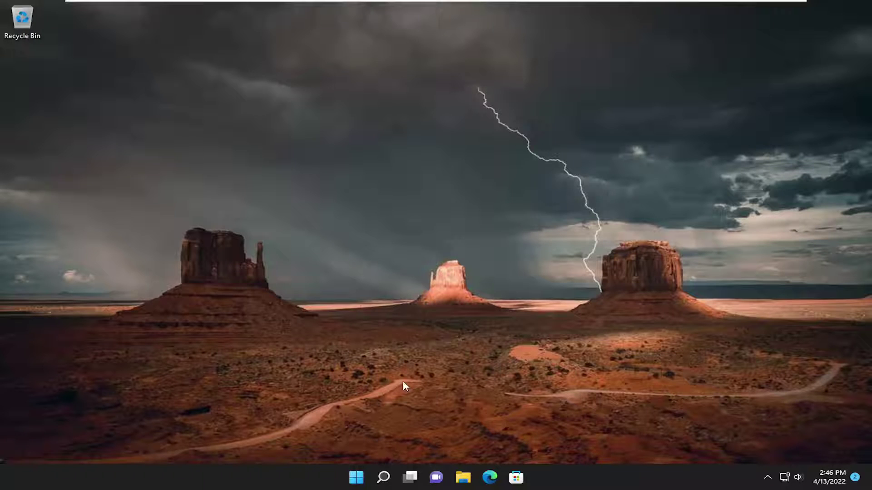
- Search Windows for 'settings' and open the Settings app's App settings page
{"action": "left_click", "coordinate": [384, 478]}
{"action": "type", "text": "s"}
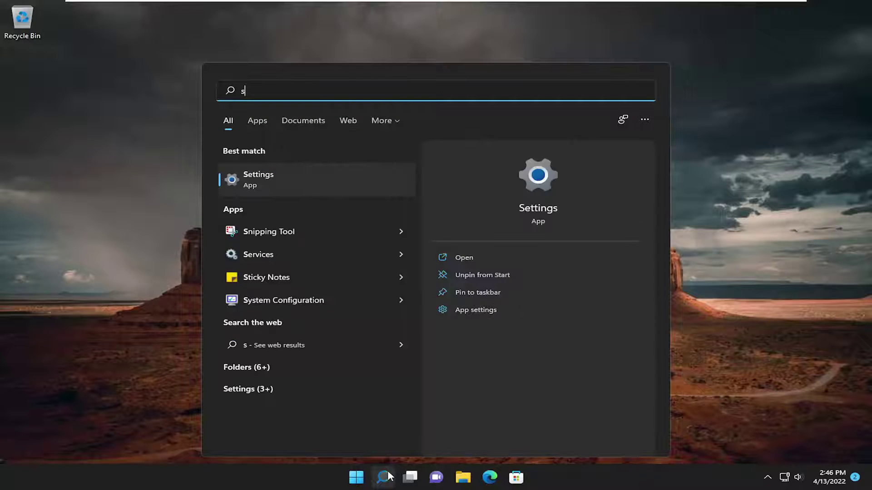
{"action": "type", "text": "ettings"}
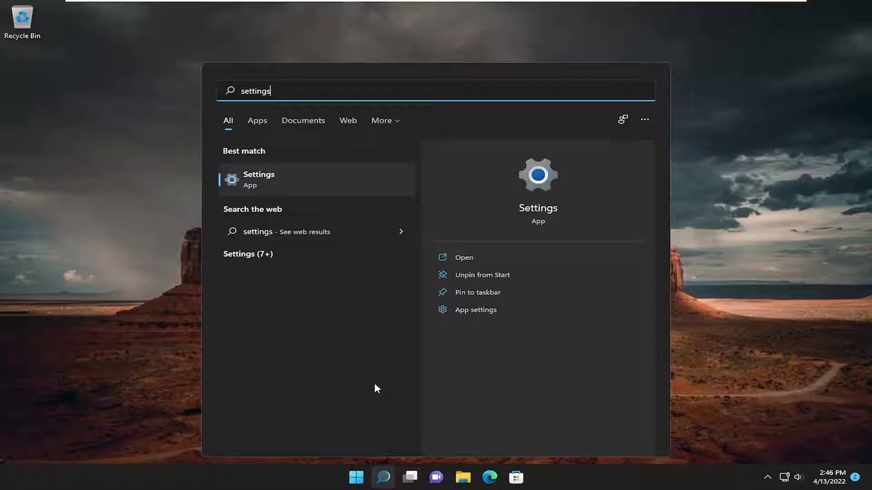
{"action": "right_click", "coordinate": [251, 179]}
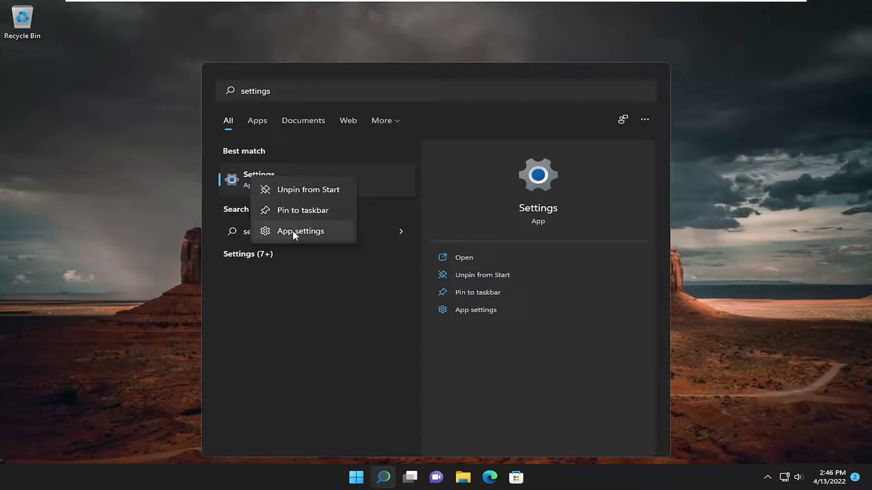
{"action": "left_click", "coordinate": [292, 231]}
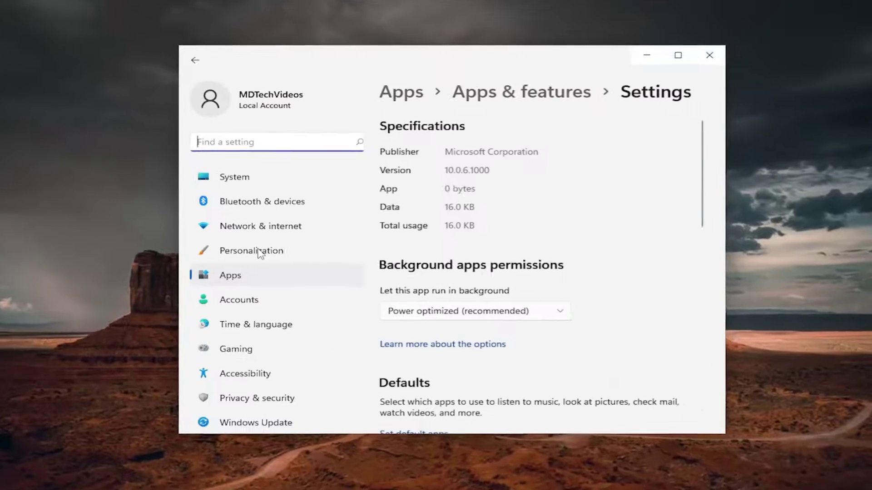
{"action": "scroll", "coordinate": [565, 297], "scroll_direction": "down", "scroll_amount": 2}
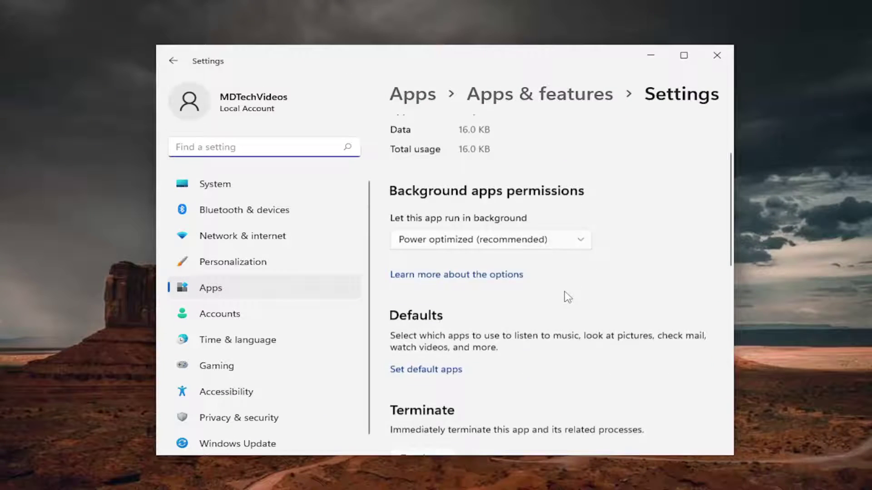
{"action": "scroll", "coordinate": [565, 297], "scroll_direction": "down", "scroll_amount": 3}
{"action": "scroll", "coordinate": [565, 296], "scroll_direction": "down", "scroll_amount": 2}
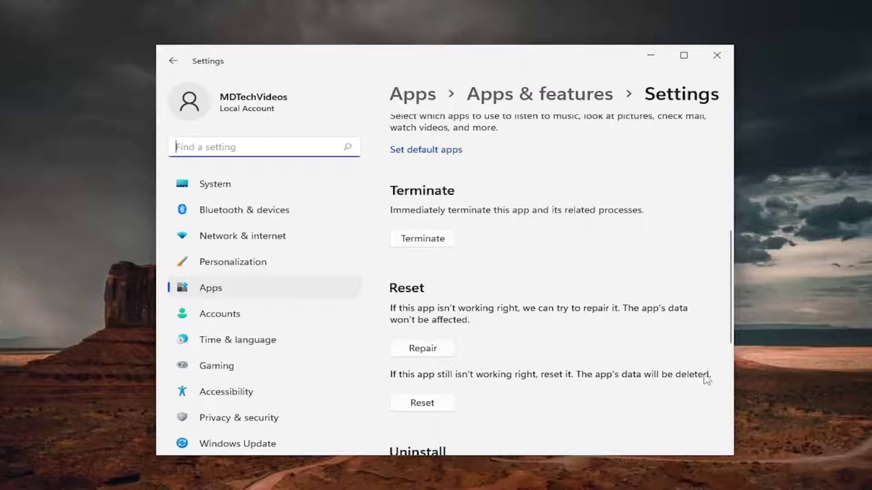
- Reset the Settings app, confirming deletion of its data and preferences
{"action": "left_click", "coordinate": [422, 403]}
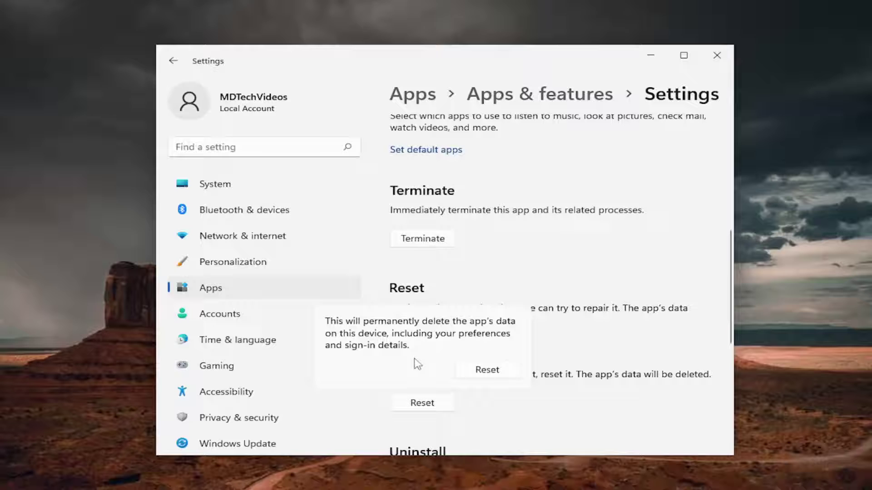
{"action": "left_click", "coordinate": [498, 373]}
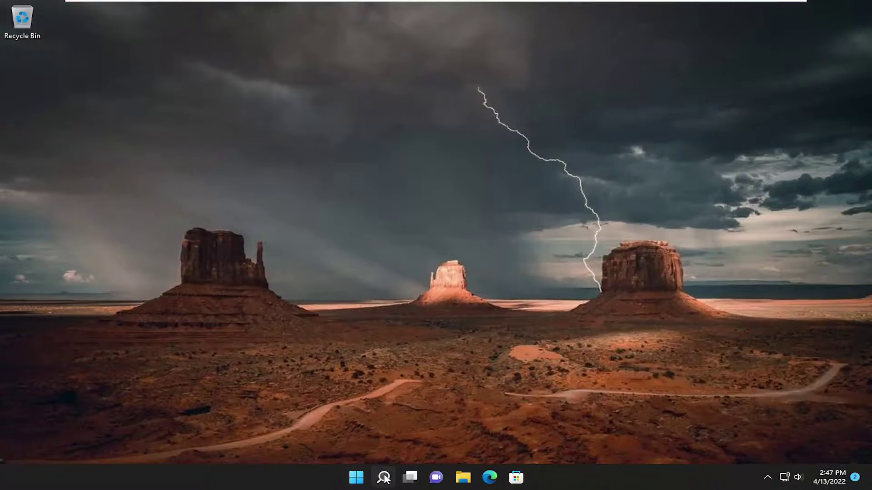
{"action": "left_click", "coordinate": [382, 477]}
{"action": "type", "text": "settings"}
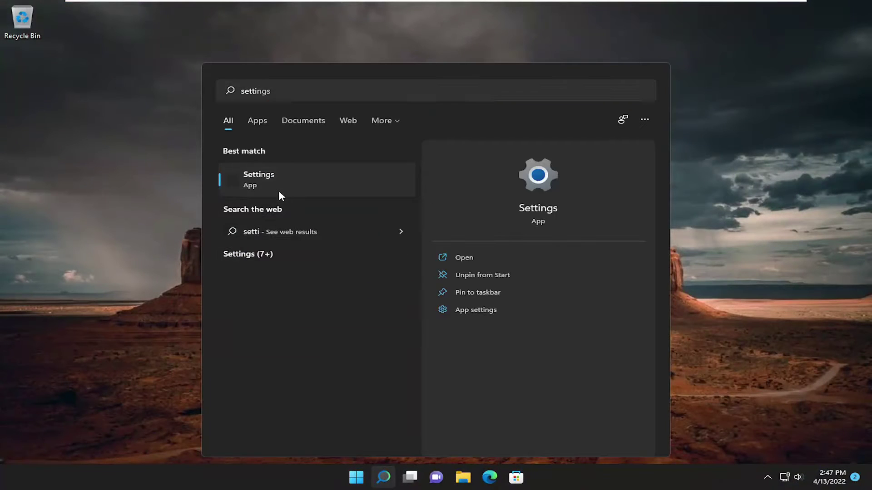
{"action": "left_click", "coordinate": [279, 189]}
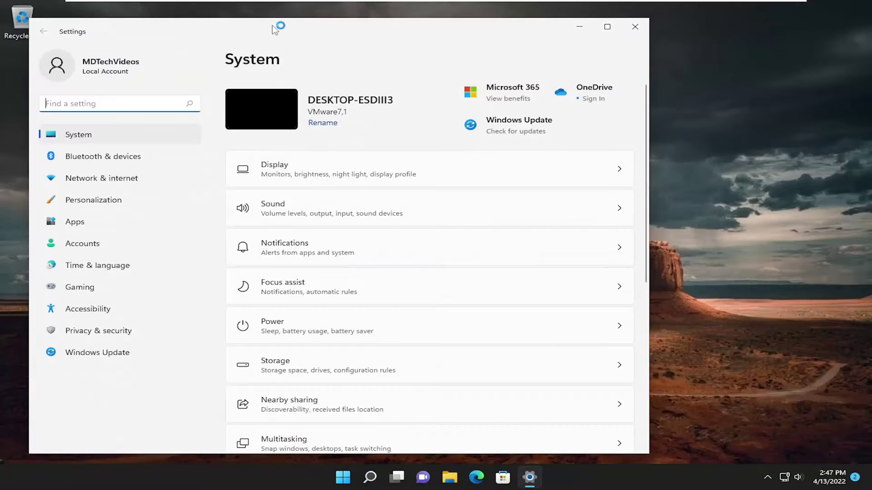
{"action": "left_click_drag", "start_coordinate": [273, 28], "coordinate": [380, 20]}
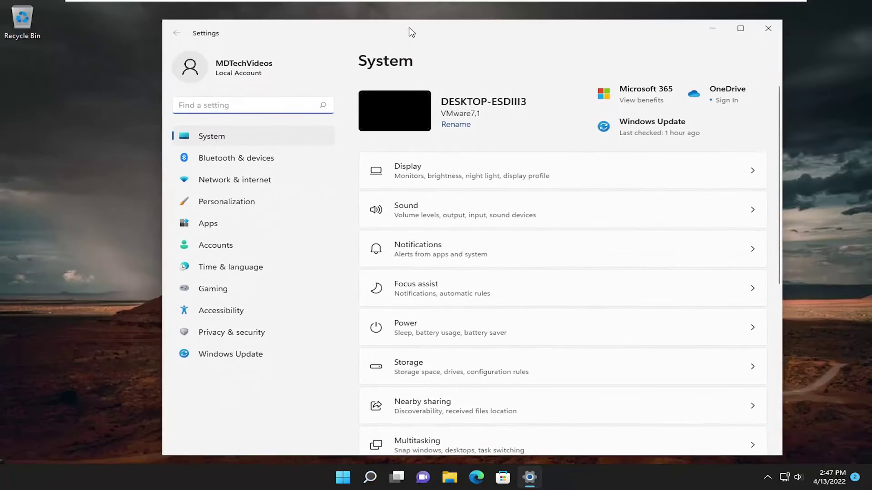
{"action": "left_click", "coordinate": [741, 20]}
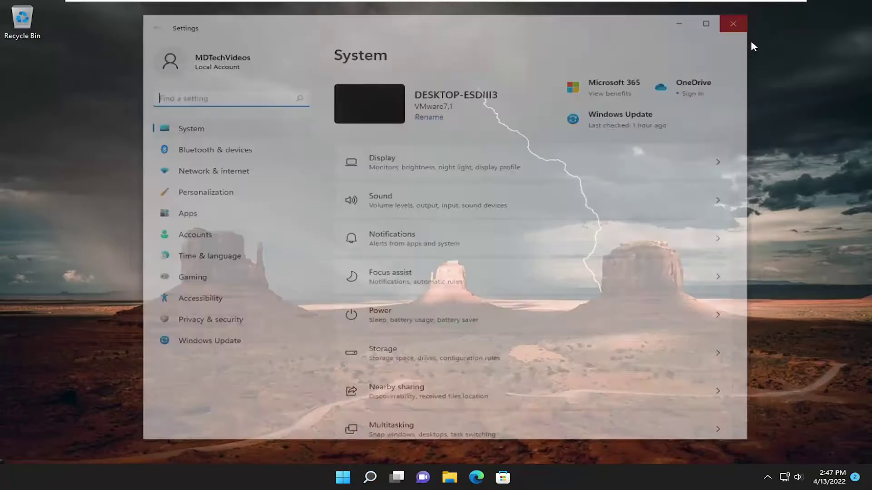